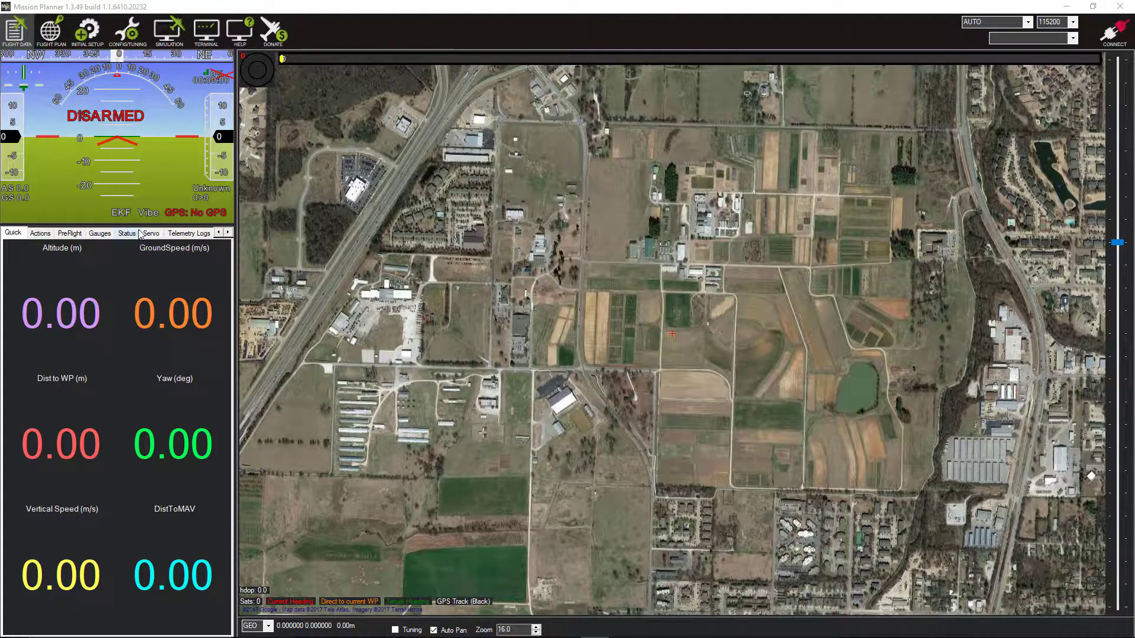
- From DataFlash Logs, review a log by opening 64.BIN from Documents\Solo
{"action": "left_click", "coordinate": [229, 233]}
{"action": "left_click", "coordinate": [229, 233]}
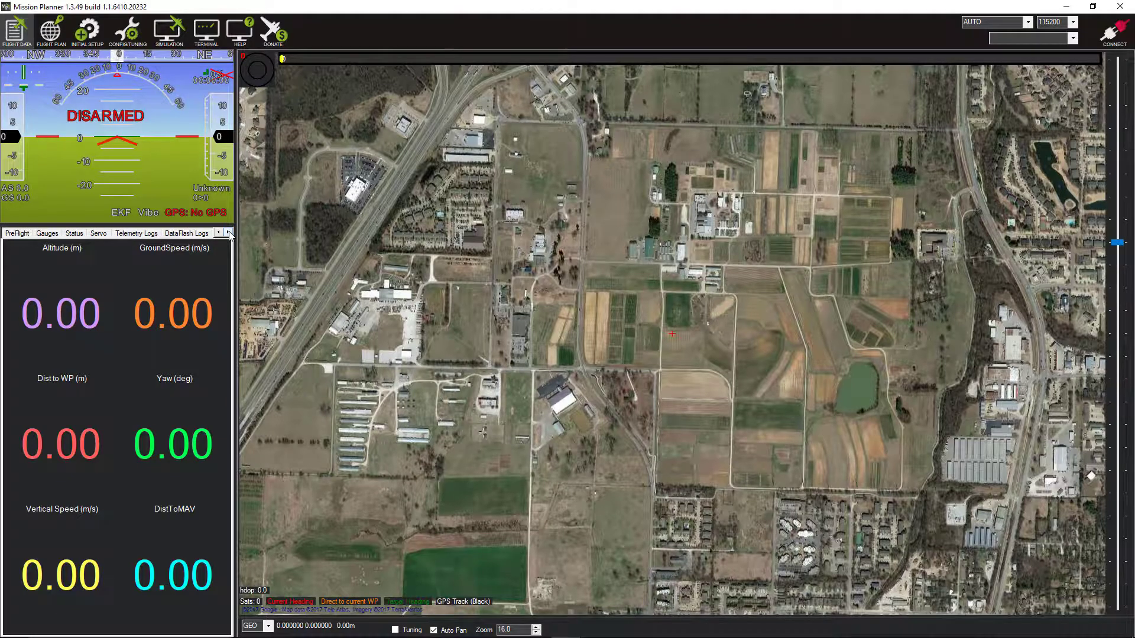
{"action": "left_click", "coordinate": [185, 234]}
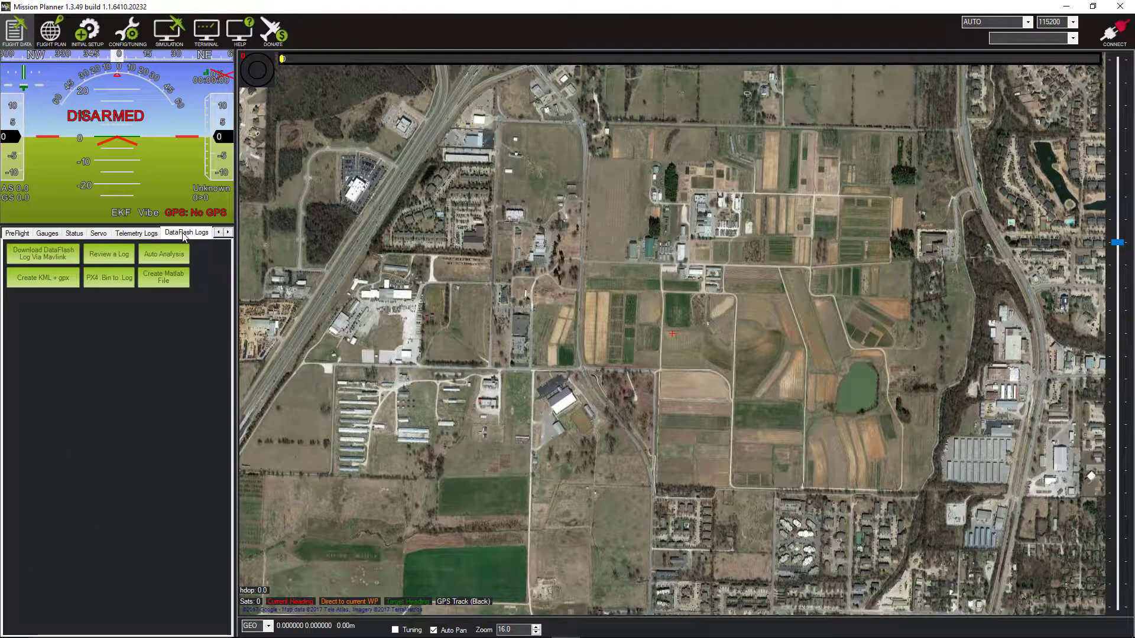
{"action": "left_click", "coordinate": [109, 254]}
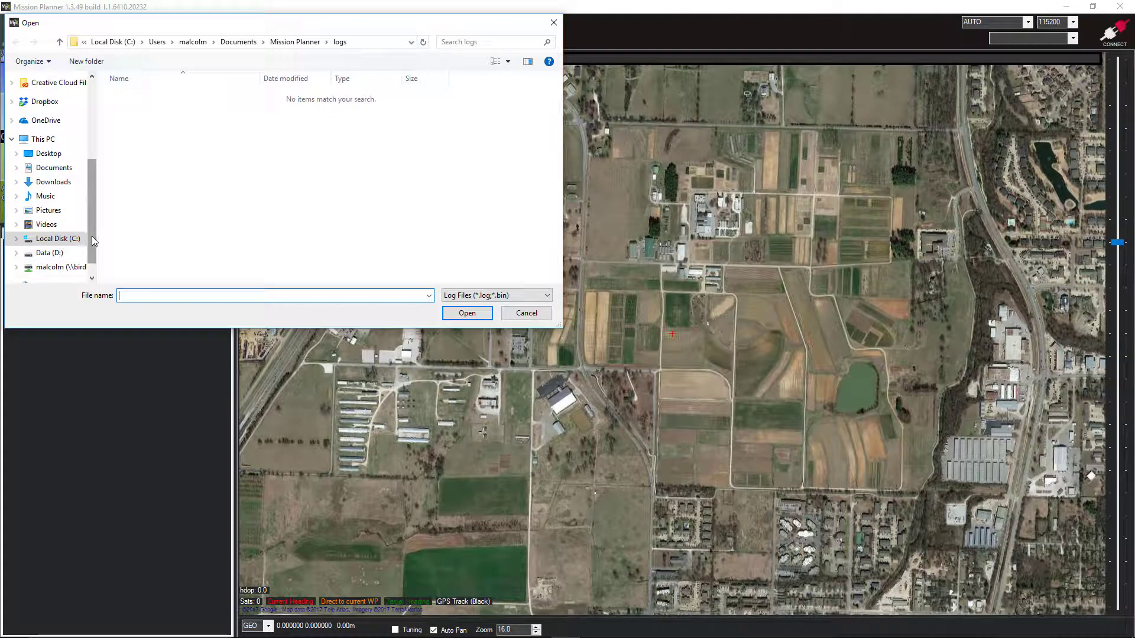
{"action": "scroll", "coordinate": [92, 239], "scroll_direction": "down", "scroll_amount": 1}
{"action": "left_click", "coordinate": [53, 149]}
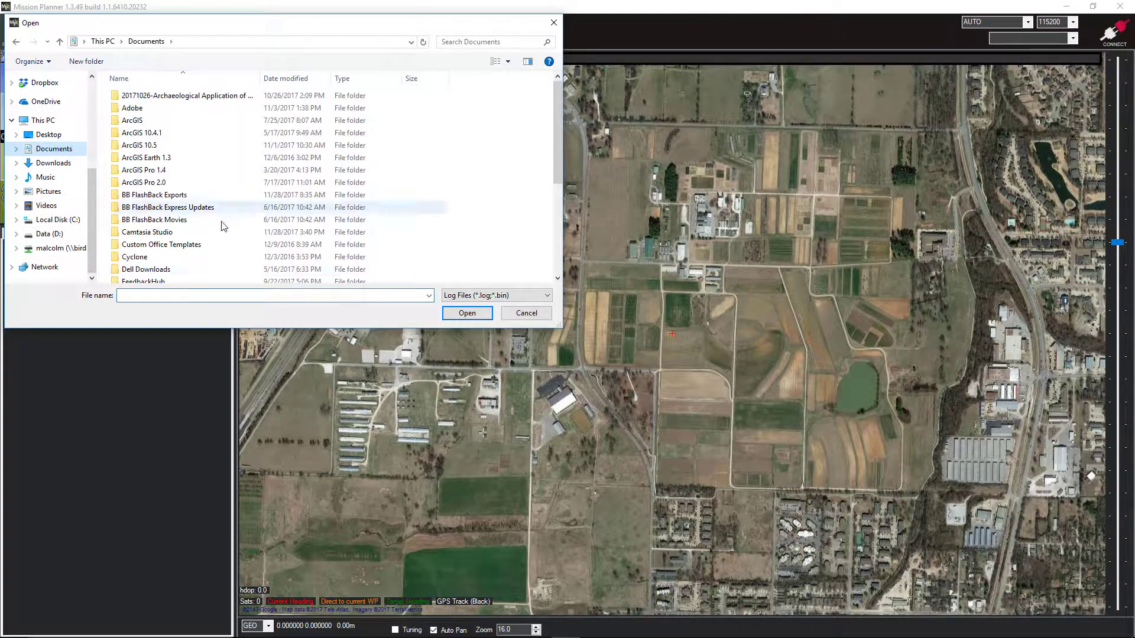
{"action": "scroll", "coordinate": [239, 231], "scroll_direction": "down", "scroll_amount": 3}
{"action": "scroll", "coordinate": [238, 230], "scroll_direction": "down", "scroll_amount": 3}
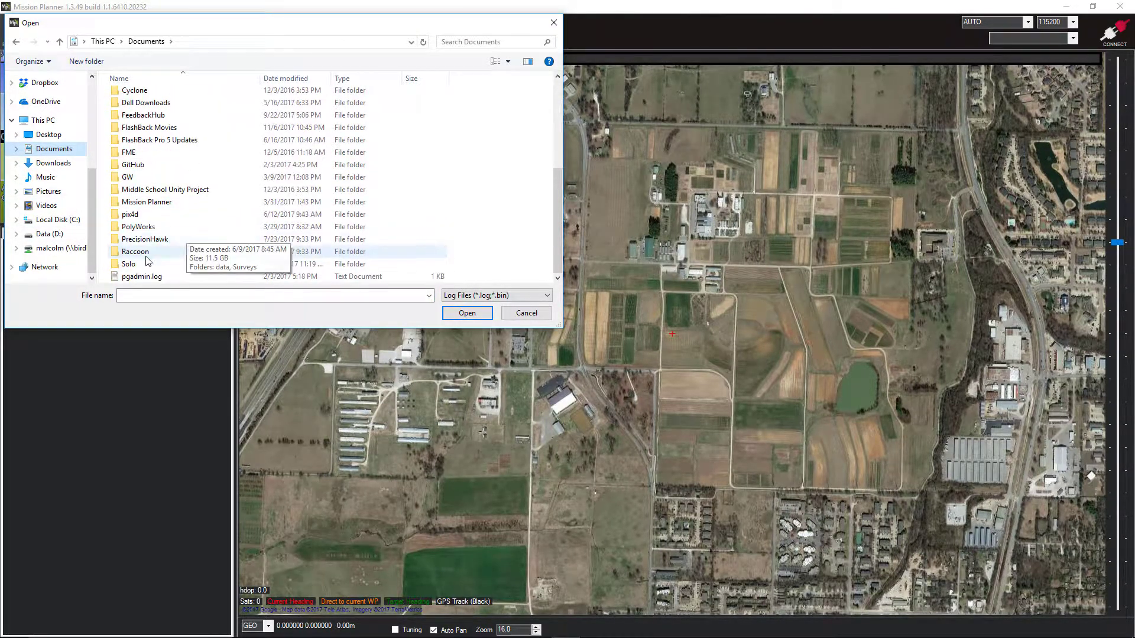
{"action": "double_click", "coordinate": [136, 265]}
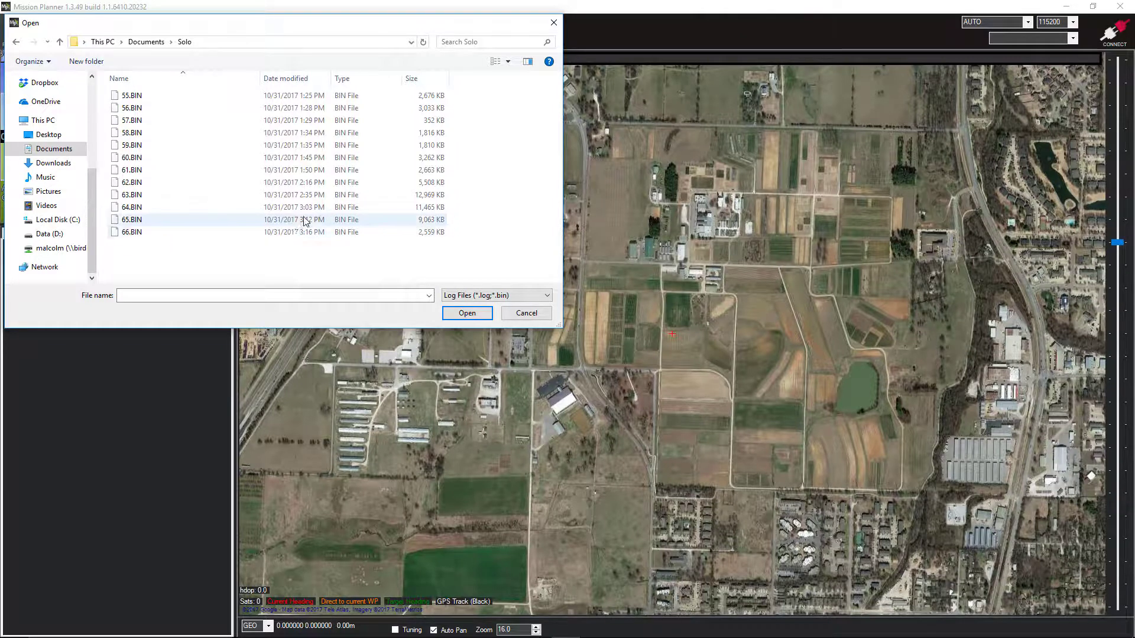
{"action": "left_click", "coordinate": [273, 208]}
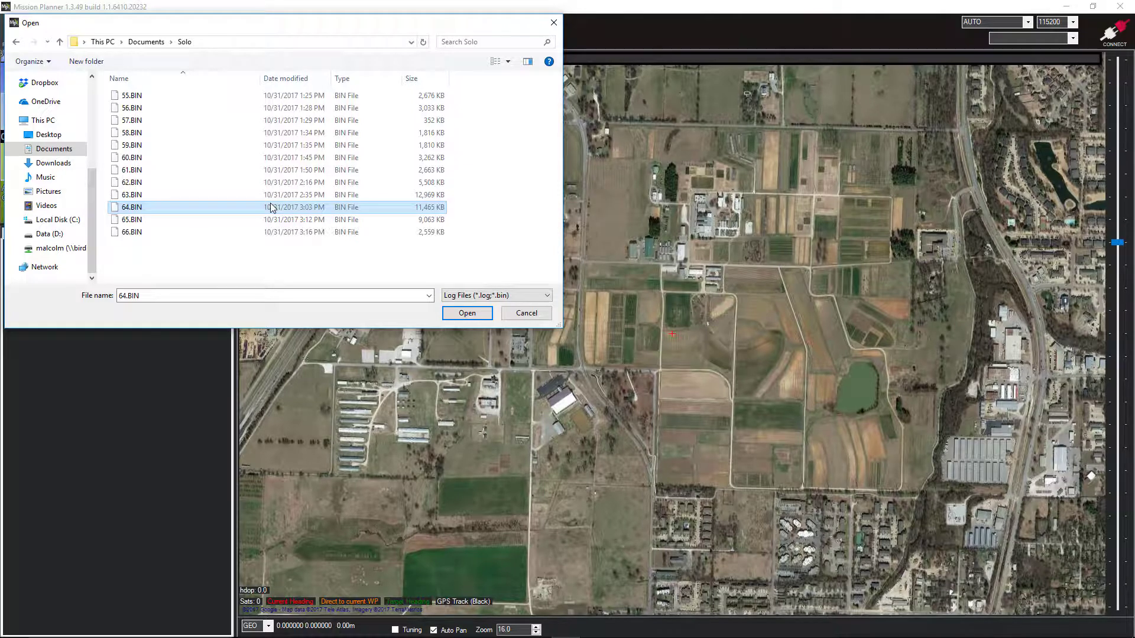
{"action": "left_click", "coordinate": [472, 315]}
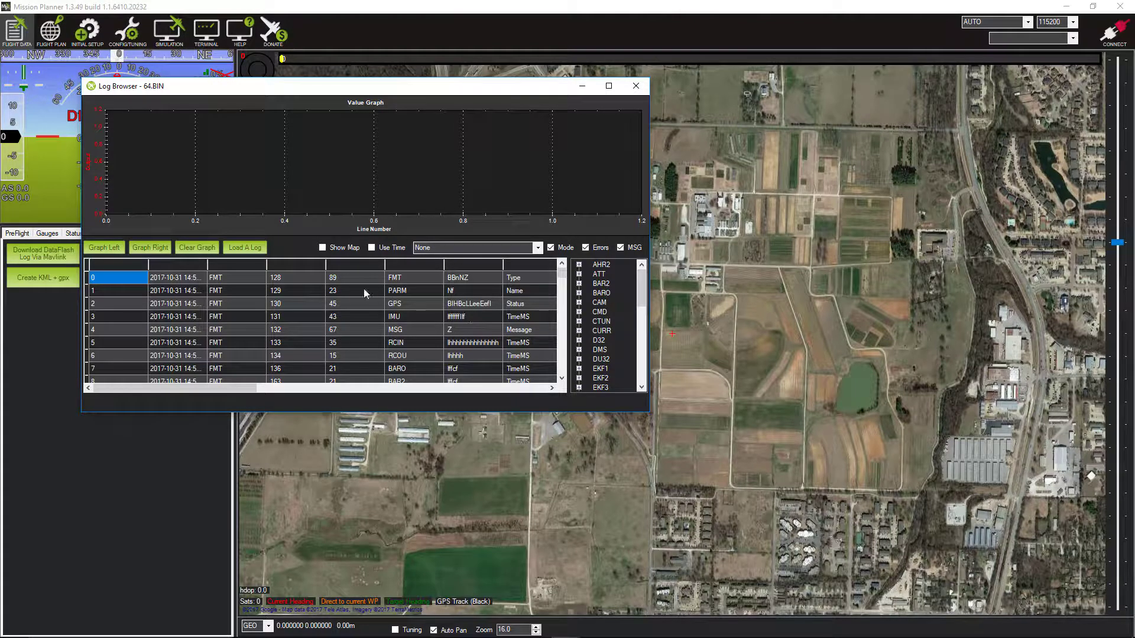
- Show the 64.BIN GPS track on the map, then close the log browser
{"action": "left_click", "coordinate": [323, 248]}
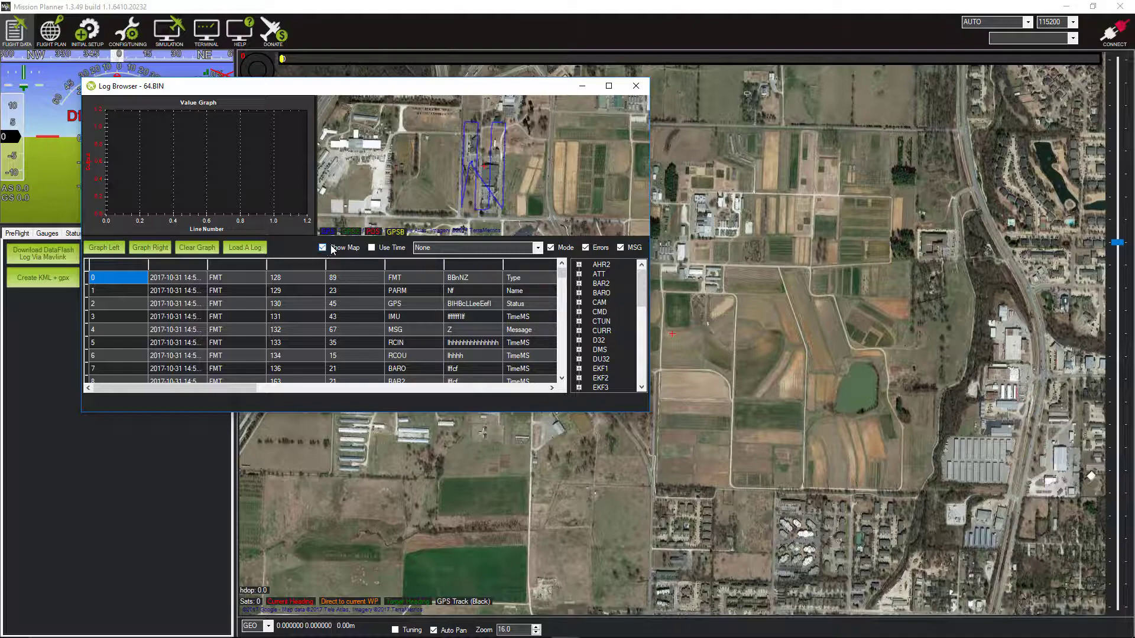
{"action": "left_click", "coordinate": [635, 85]}
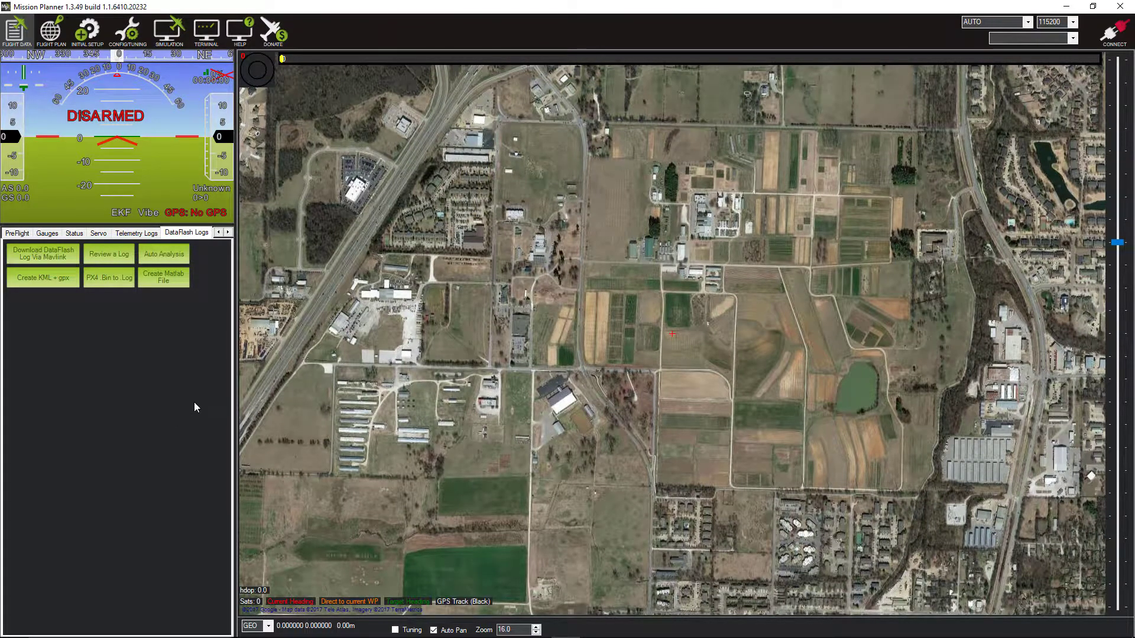
- Convert 64.BIN to a .log file with PX4 .Bin to .Log, then bring up the extra tools window
{"action": "left_click", "coordinate": [116, 276]}
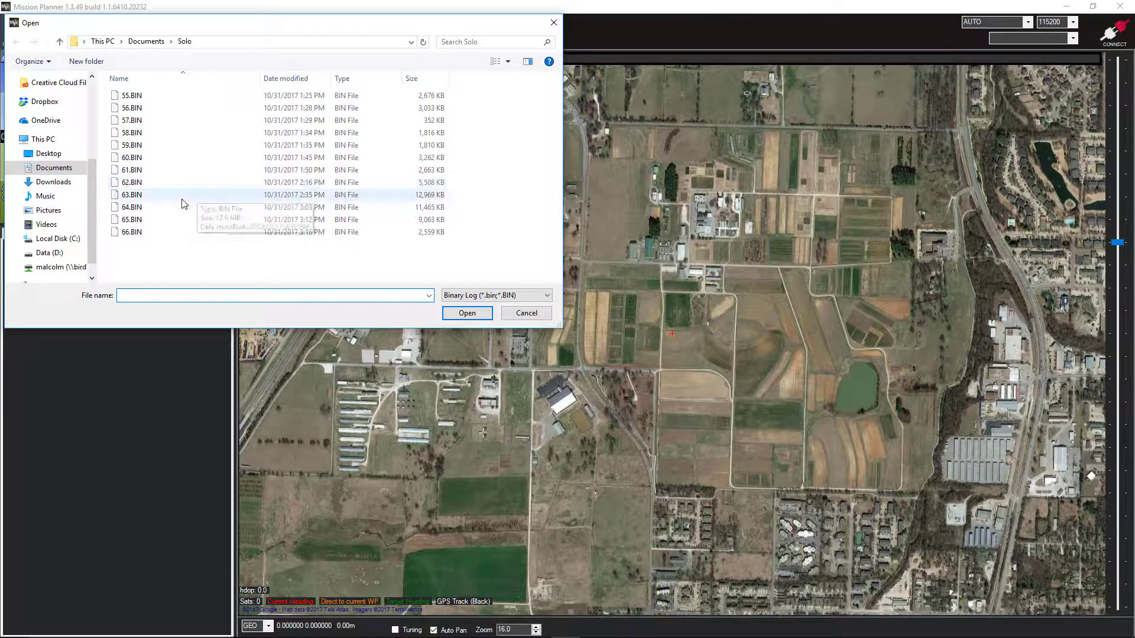
{"action": "left_click", "coordinate": [163, 213]}
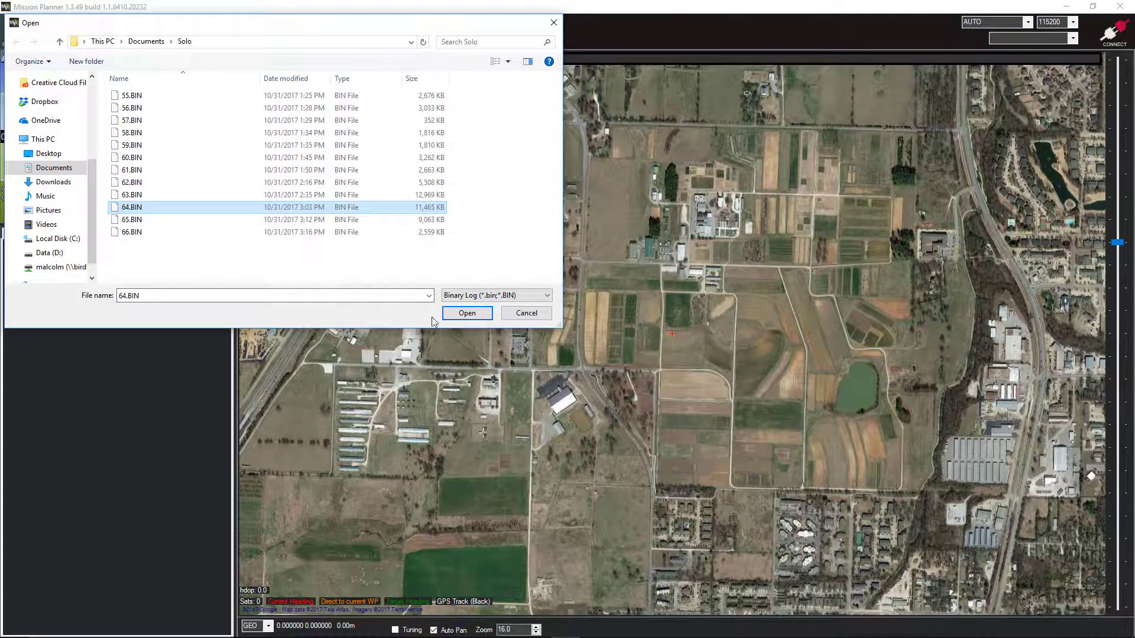
{"action": "left_click", "coordinate": [455, 313]}
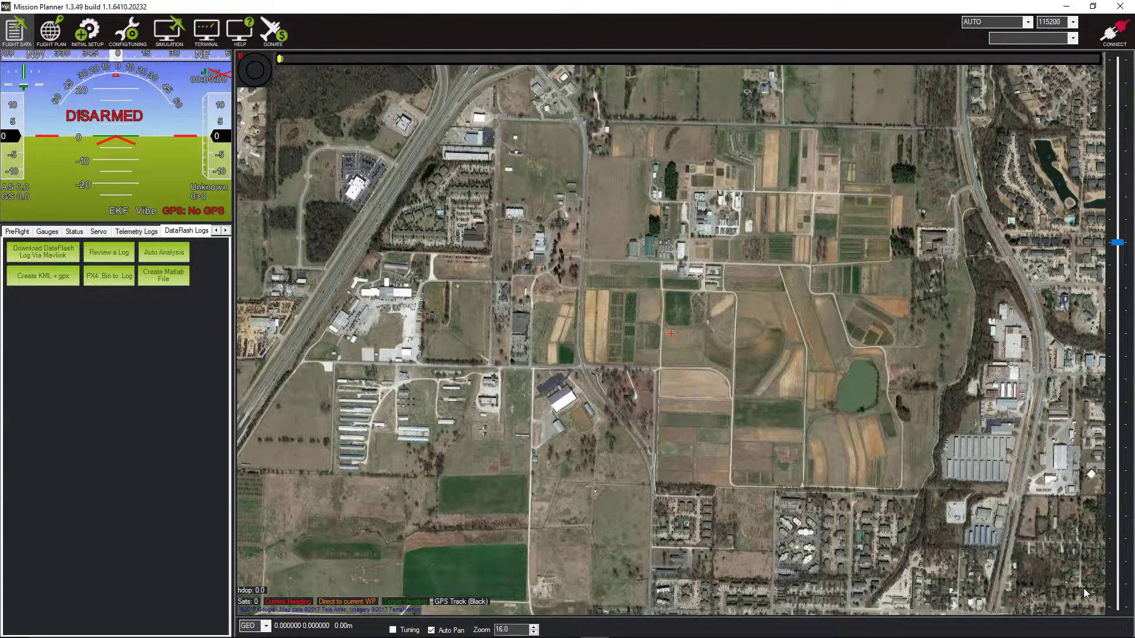
{"action": "key", "text": "ctrl+f"}
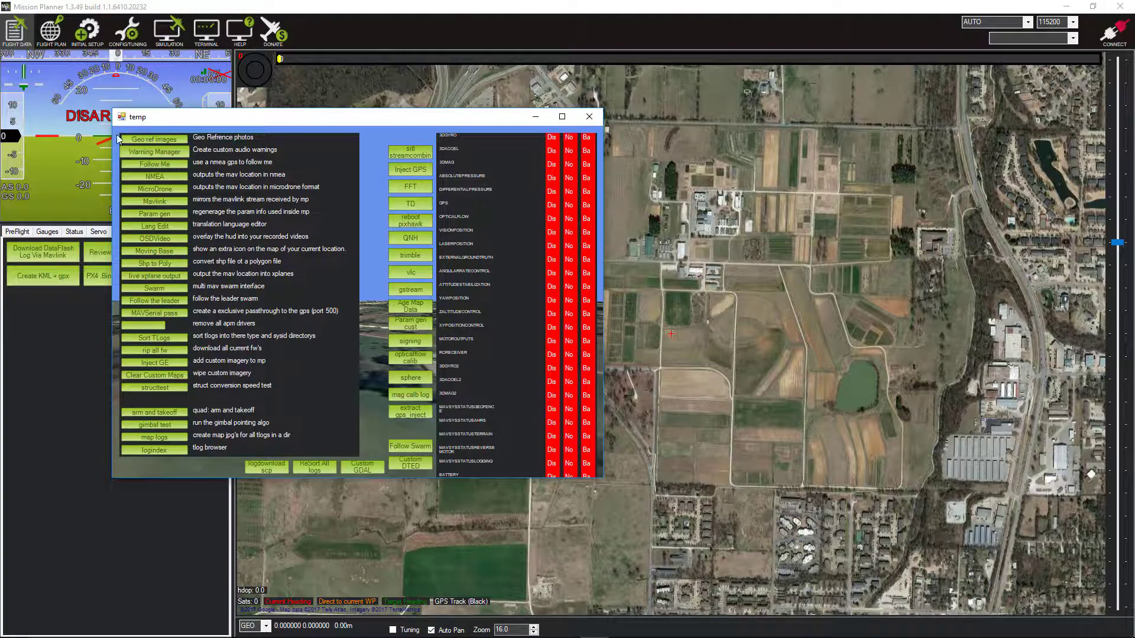
- Open Geo Ref Images full screen and load 64.log as the flight log
{"action": "left_click", "coordinate": [139, 140]}
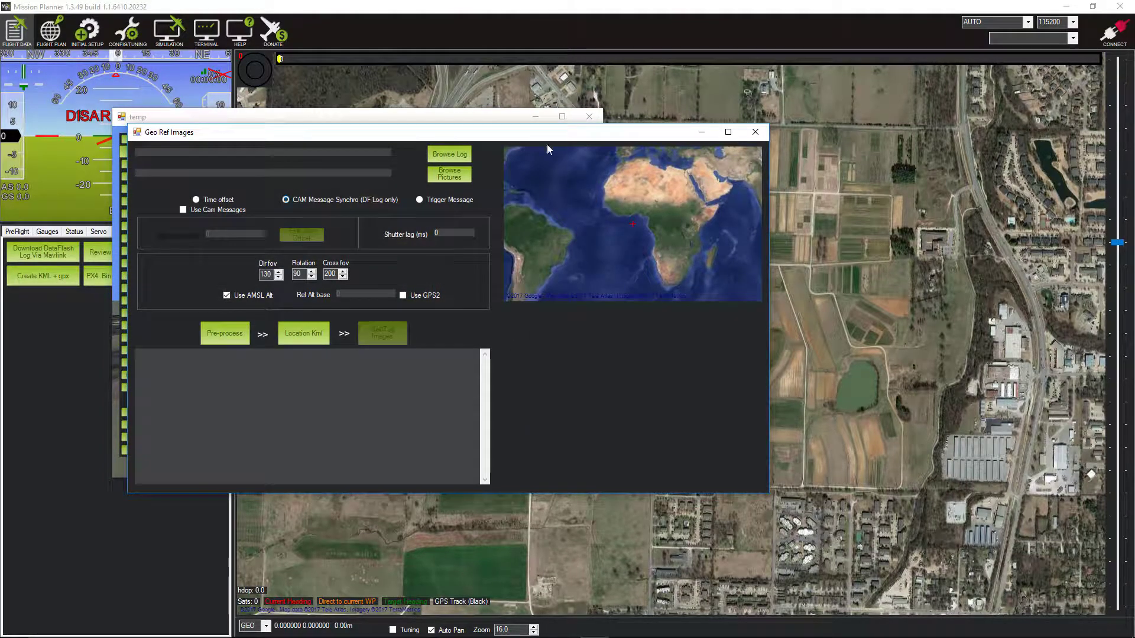
{"action": "left_click", "coordinate": [728, 132]}
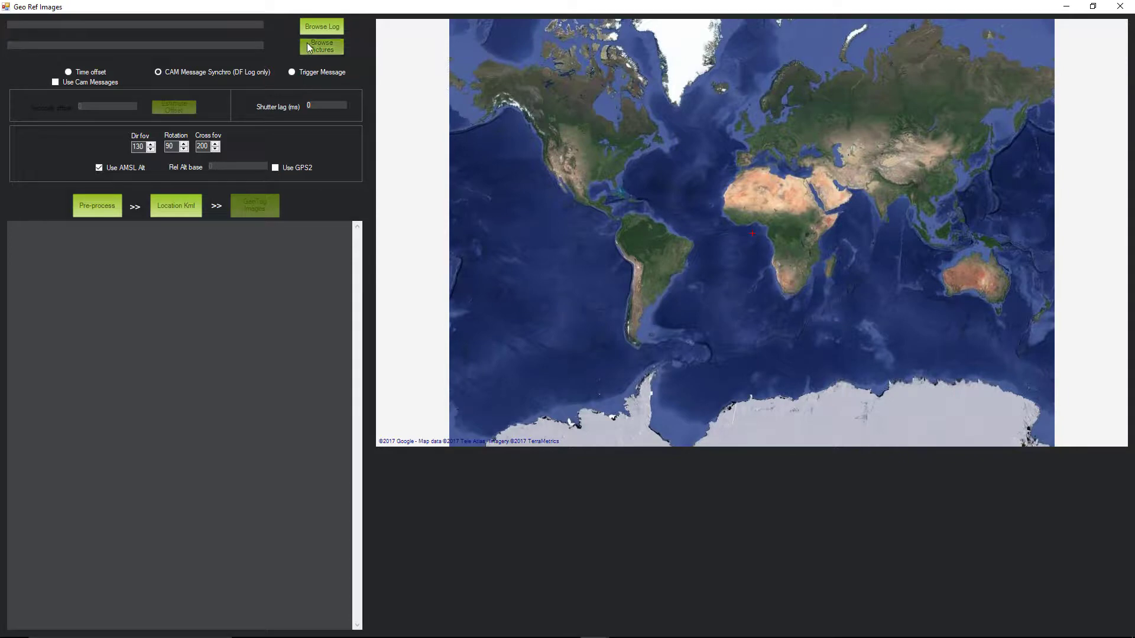
{"action": "left_click", "coordinate": [315, 27]}
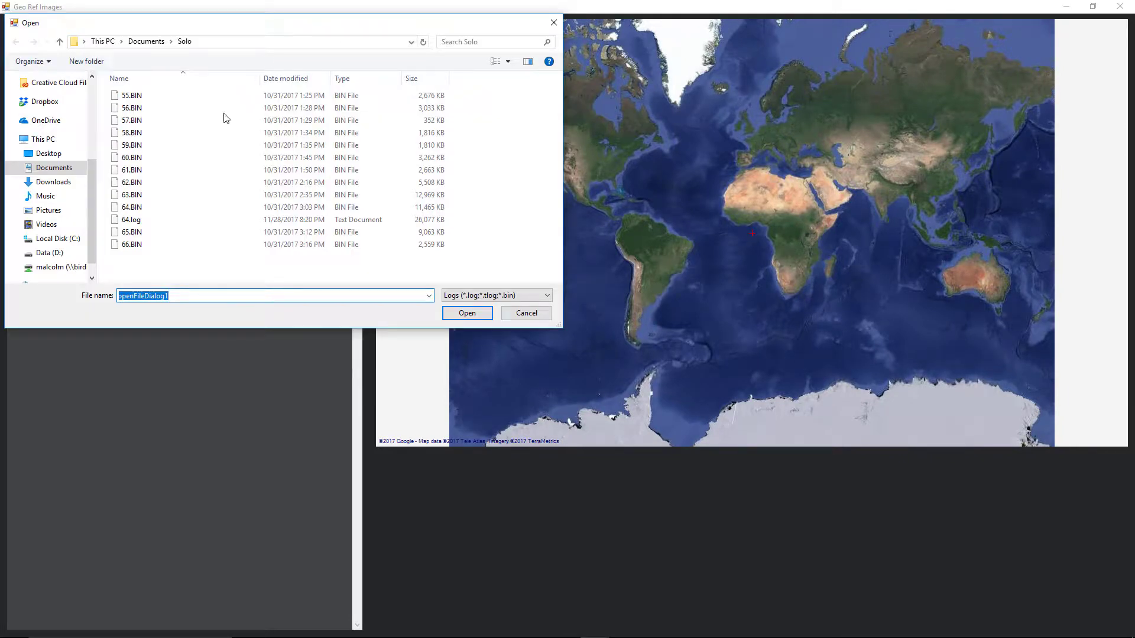
{"action": "left_click", "coordinate": [134, 219]}
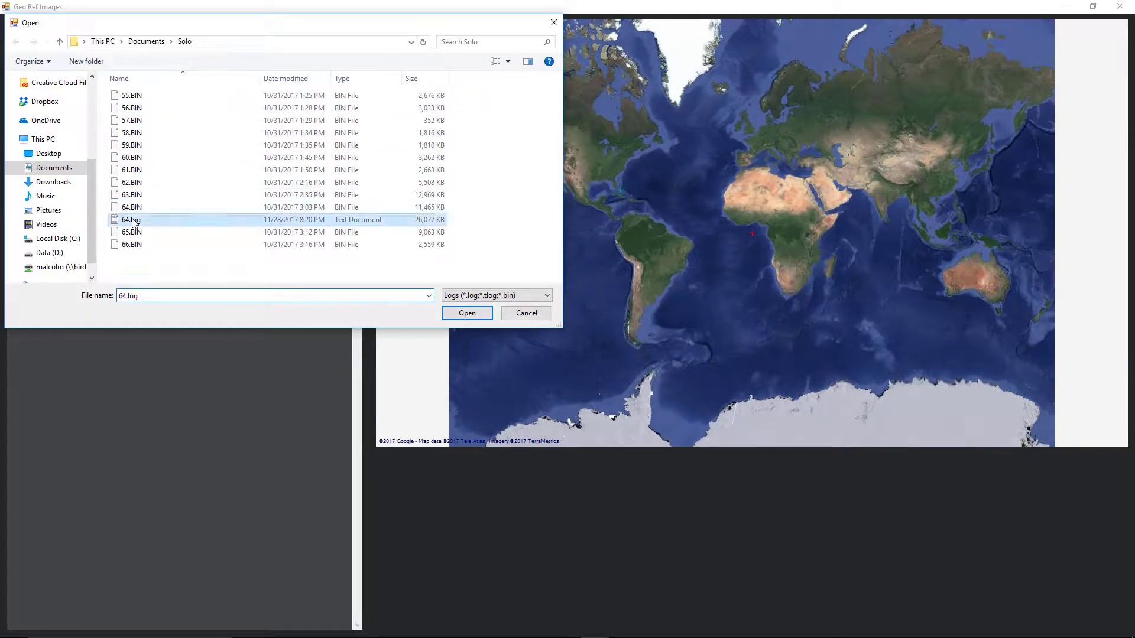
{"action": "left_click", "coordinate": [462, 314]}
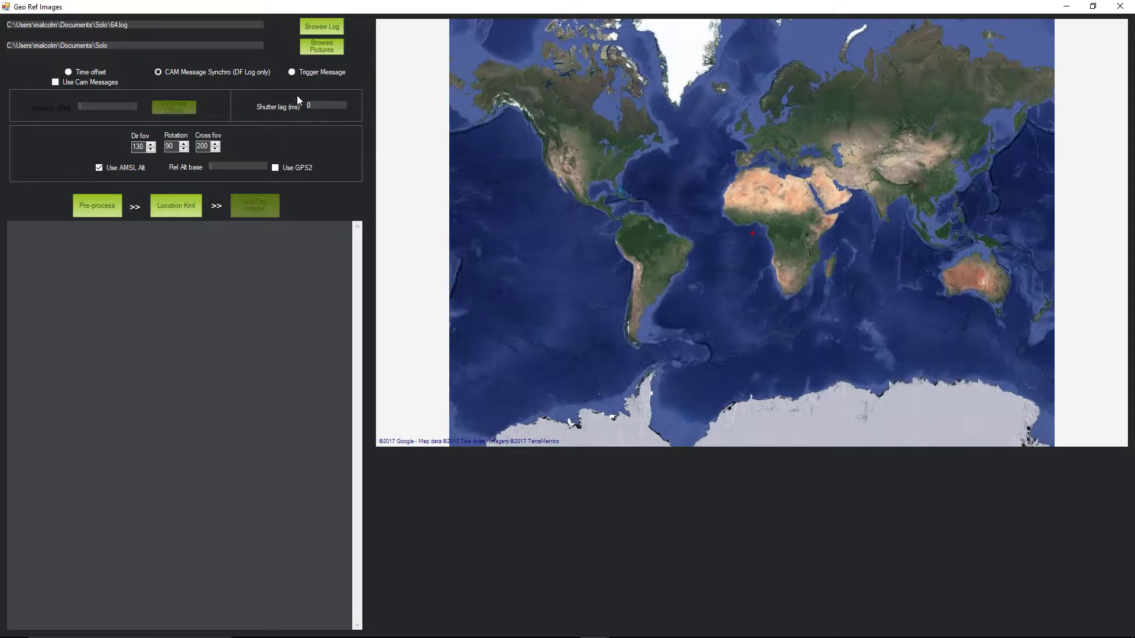
- Set the pictures folder to D:\Projects\Solo_images
{"action": "left_click", "coordinate": [331, 49]}
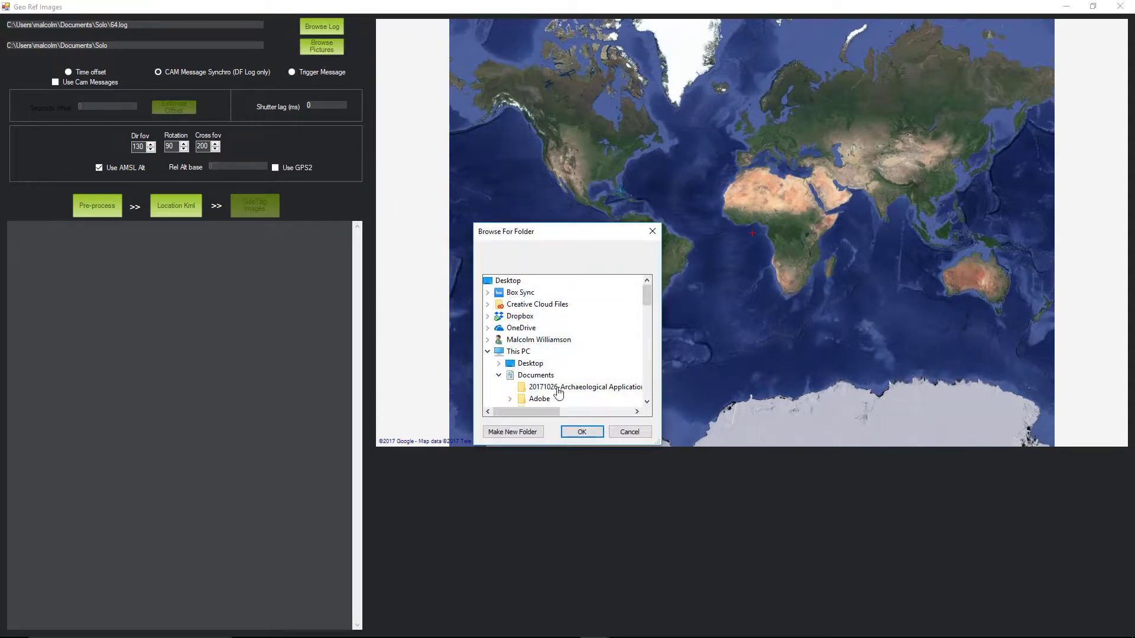
{"action": "double_click", "coordinate": [508, 374]}
{"action": "scroll", "coordinate": [508, 372], "scroll_direction": "down", "scroll_amount": 2}
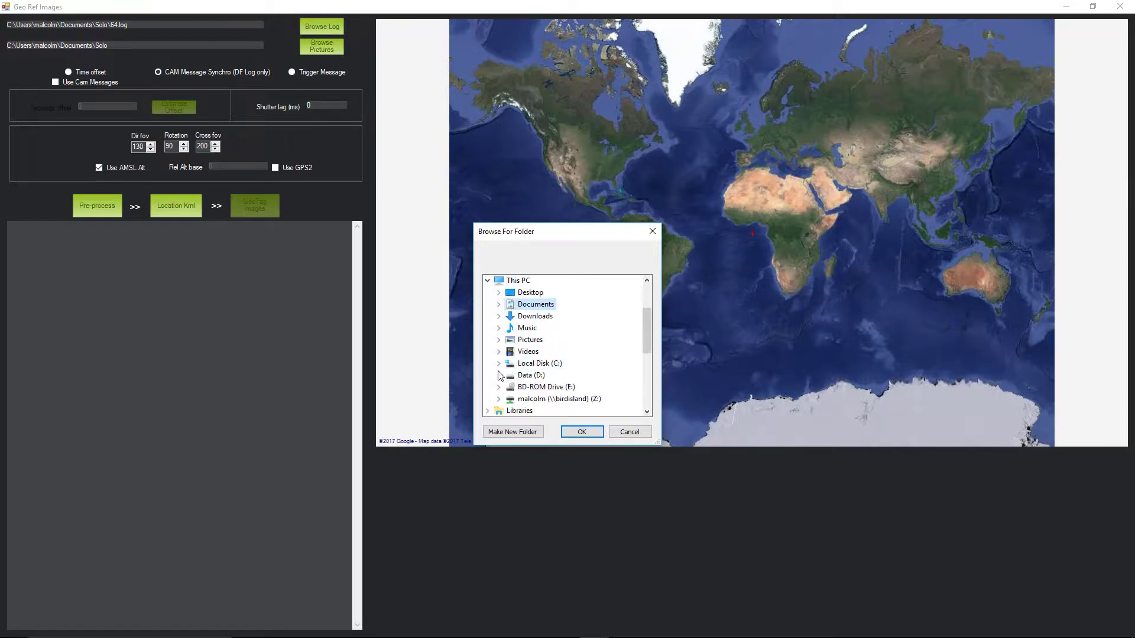
{"action": "double_click", "coordinate": [510, 374]}
{"action": "scroll", "coordinate": [511, 373], "scroll_direction": "down", "scroll_amount": 2}
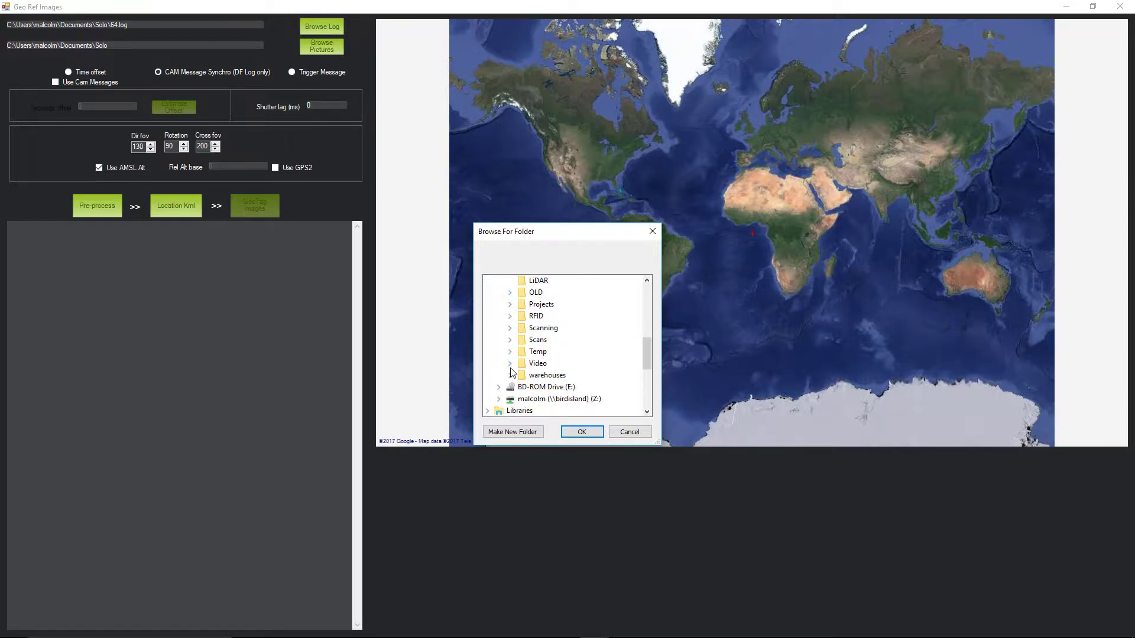
{"action": "left_click", "coordinate": [510, 304]}
{"action": "scroll", "coordinate": [539, 379], "scroll_direction": "down", "scroll_amount": 3}
{"action": "left_click", "coordinate": [555, 316]}
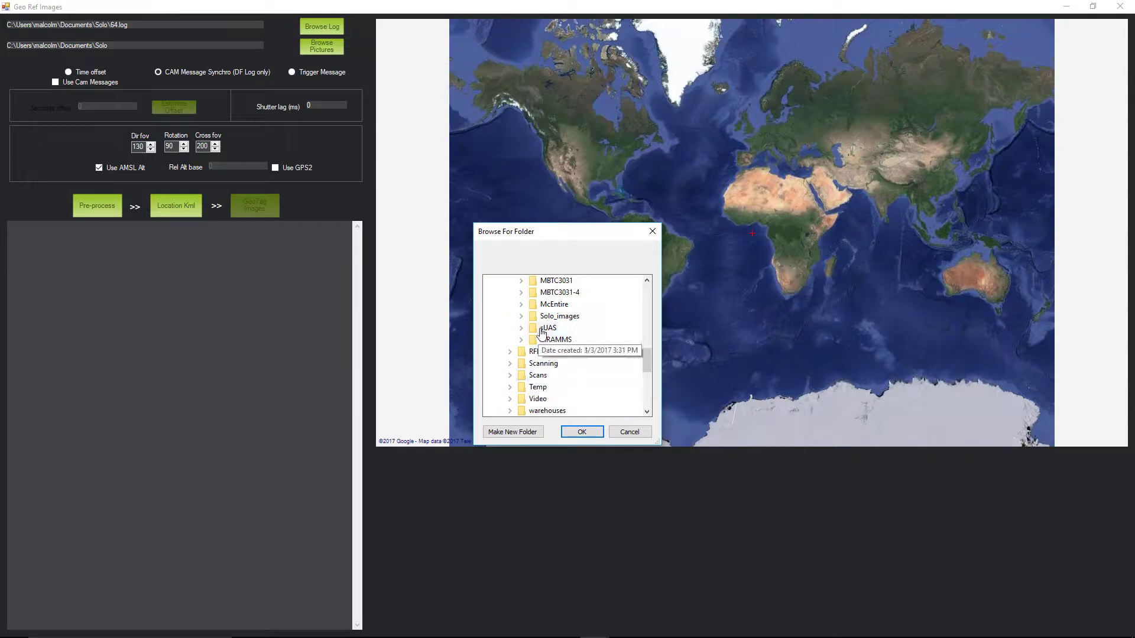
{"action": "left_click", "coordinate": [581, 432]}
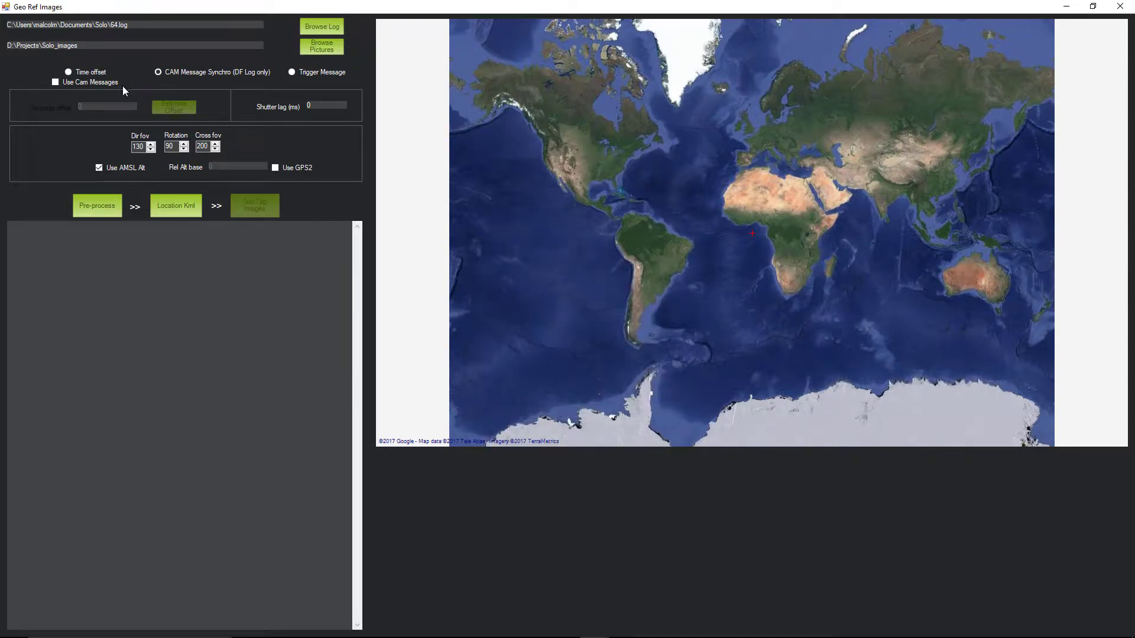
- Use time-offset matching, enter the estimated -17936.05 s offset, and pre-process the photos
{"action": "left_click", "coordinate": [68, 72]}
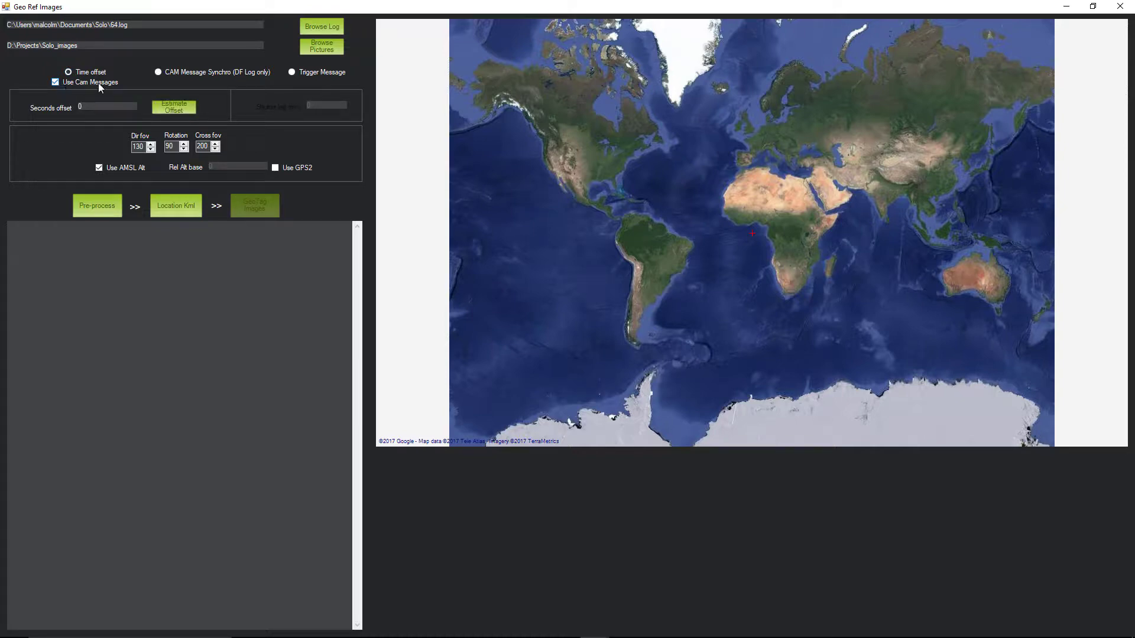
{"action": "left_click", "coordinate": [180, 110]}
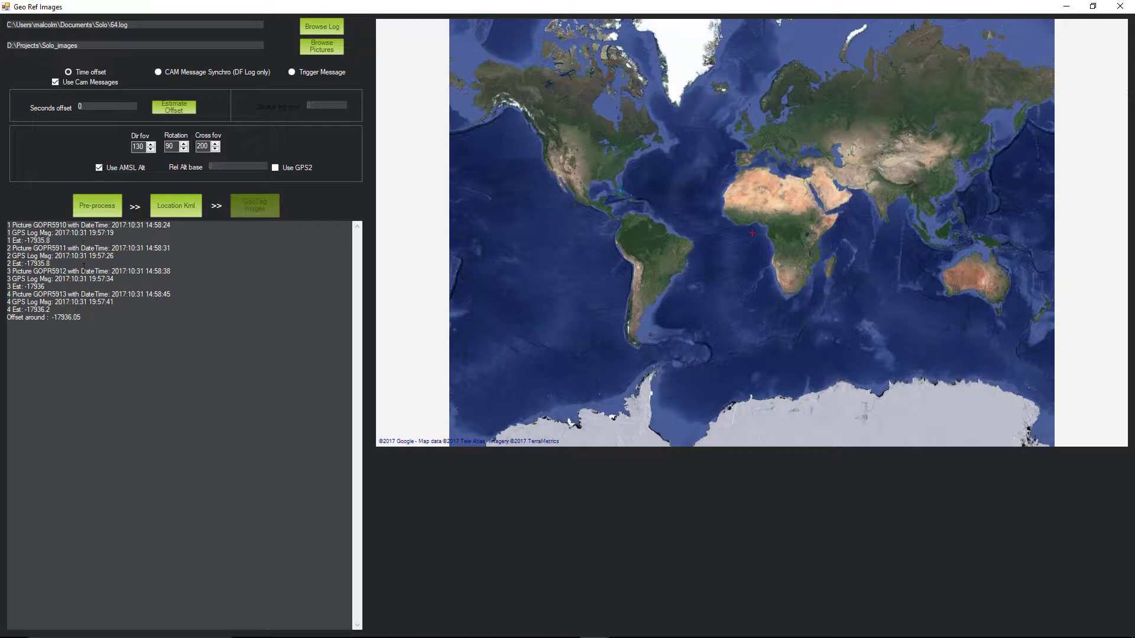
{"action": "left_click_drag", "start_coordinate": [81, 318], "coordinate": [54, 319]}
{"action": "left_click", "coordinate": [87, 106]}
{"action": "key", "text": "ctrl+a"}
{"action": "type", "text": "-17936.05"}
{"action": "left_click", "coordinate": [98, 205]}
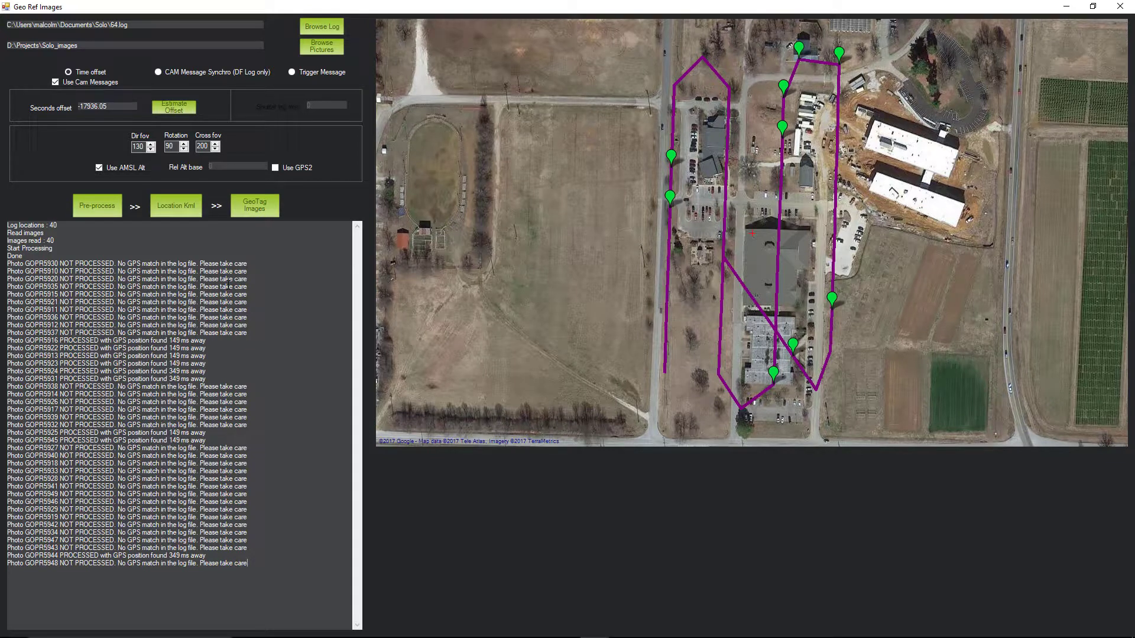
- Change the offset to -17935.05, re-run pre-processing to match all 40 photos, then geotag them
{"action": "left_click", "coordinate": [164, 108]}
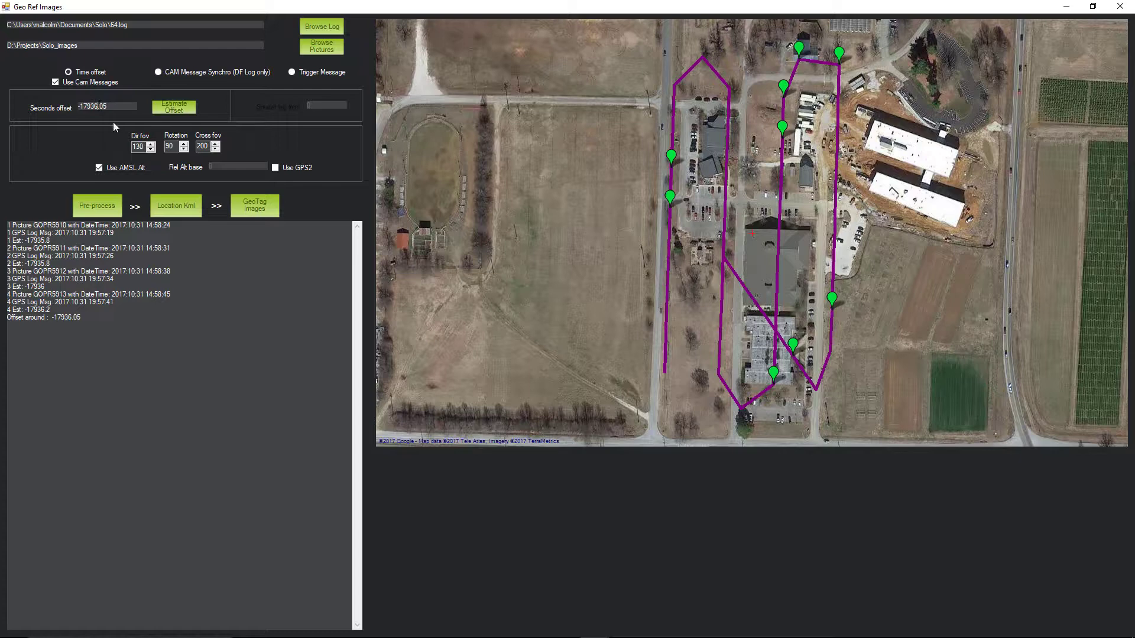
{"action": "key", "text": "BackSpace"}
{"action": "key", "text": "BackSpace"}
{"action": "type", "text": "5"}
{"action": "left_click", "coordinate": [98, 205]}
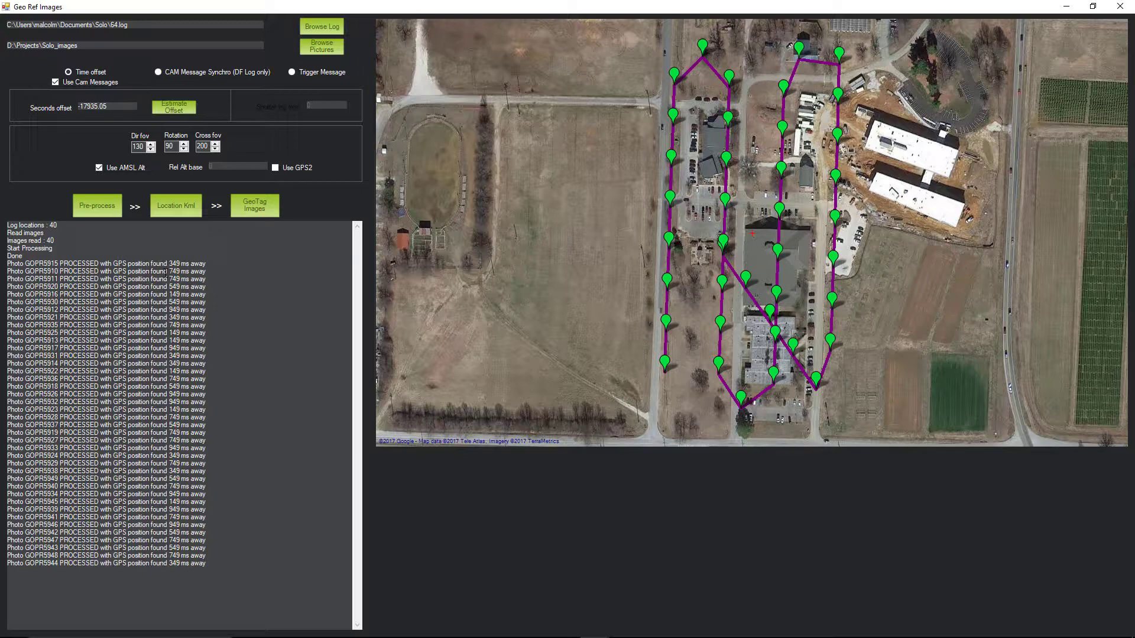
{"action": "left_click", "coordinate": [255, 208]}
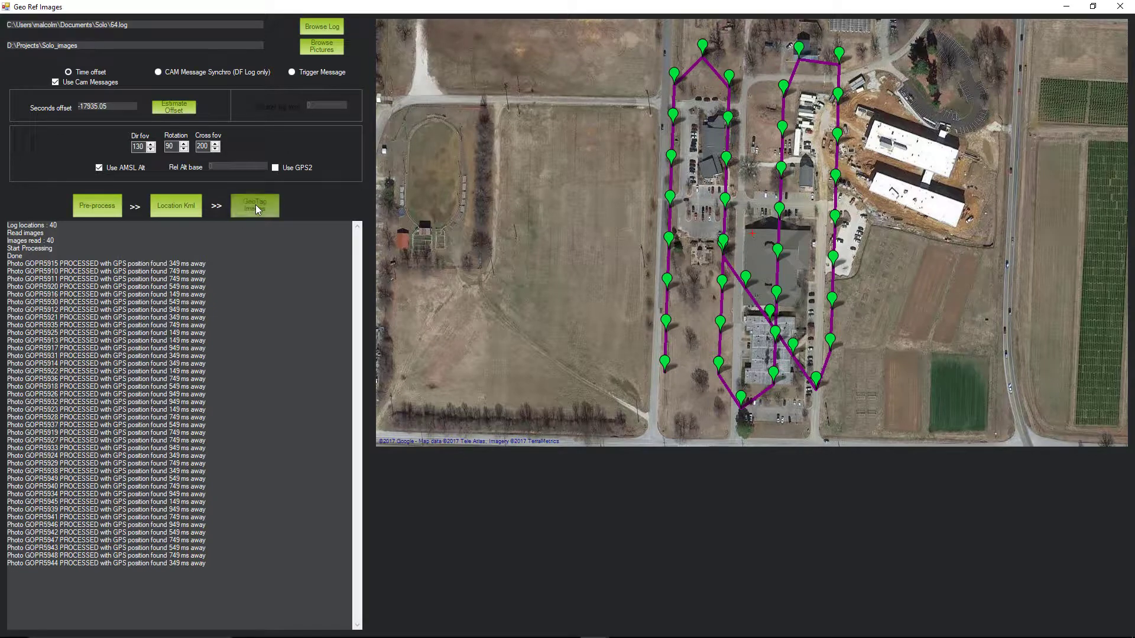
{"action": "left_click", "coordinate": [255, 206]}
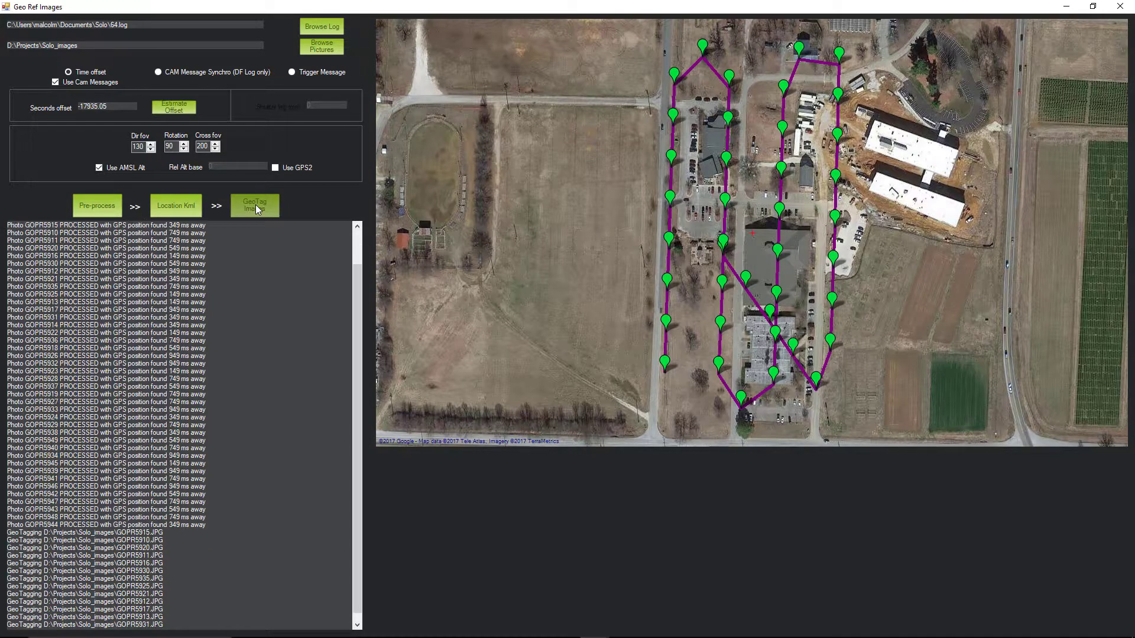